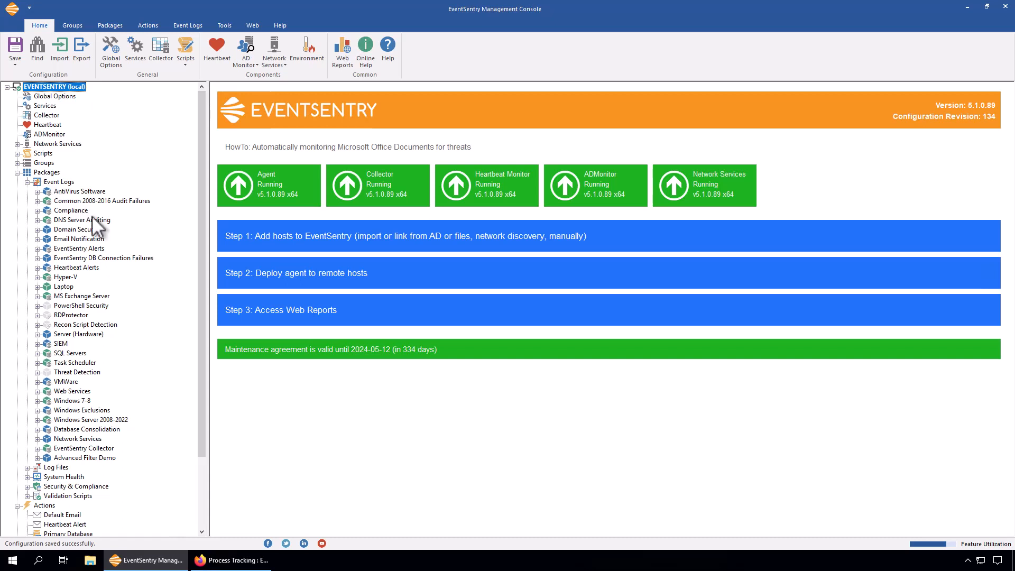
Step: Open the Email Critical Events filter in the Email Notification event log package
{"action": "left_click", "coordinate": [68, 238]}
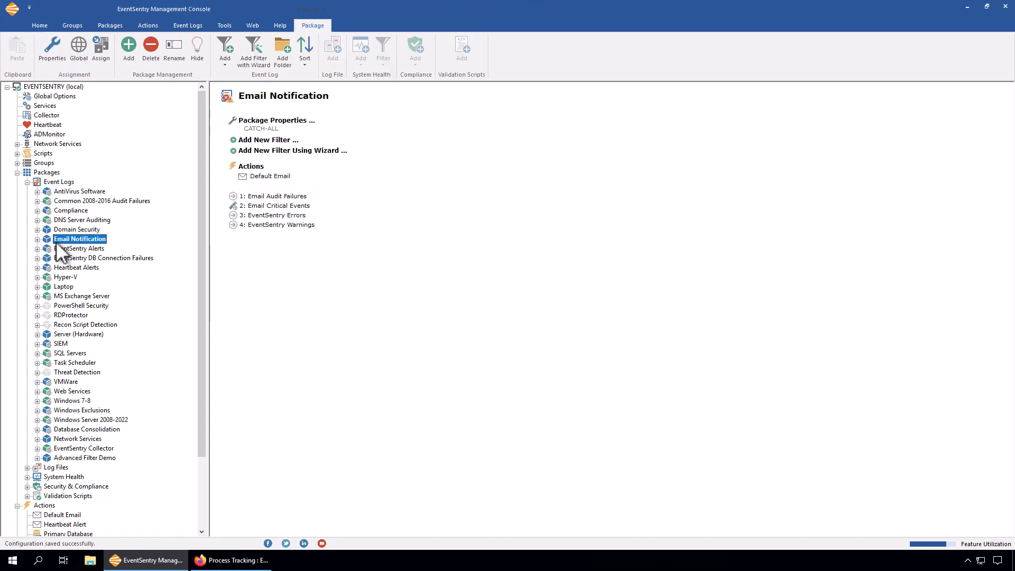
{"action": "left_click", "coordinate": [37, 239]}
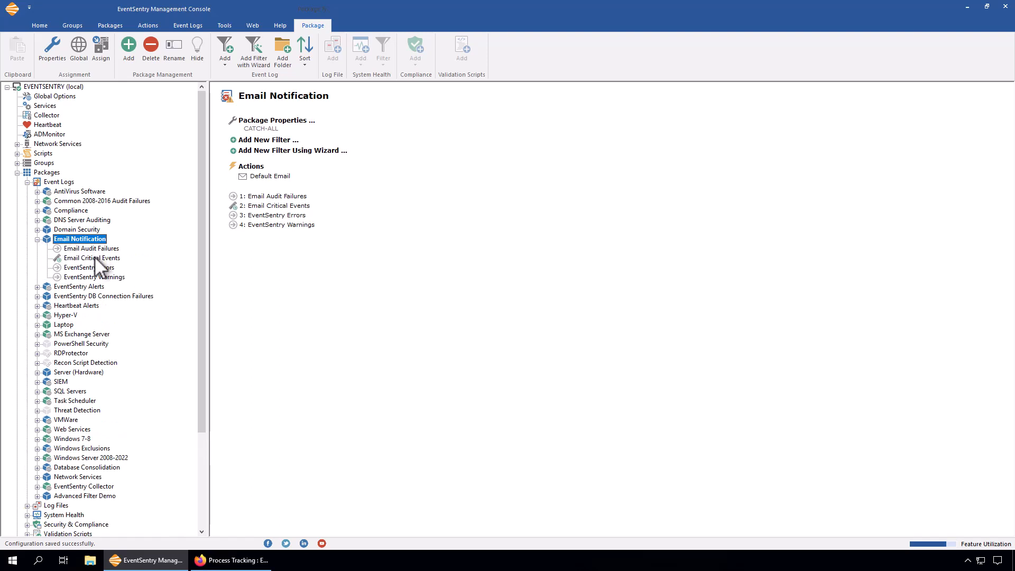
{"action": "left_click", "coordinate": [94, 257]}
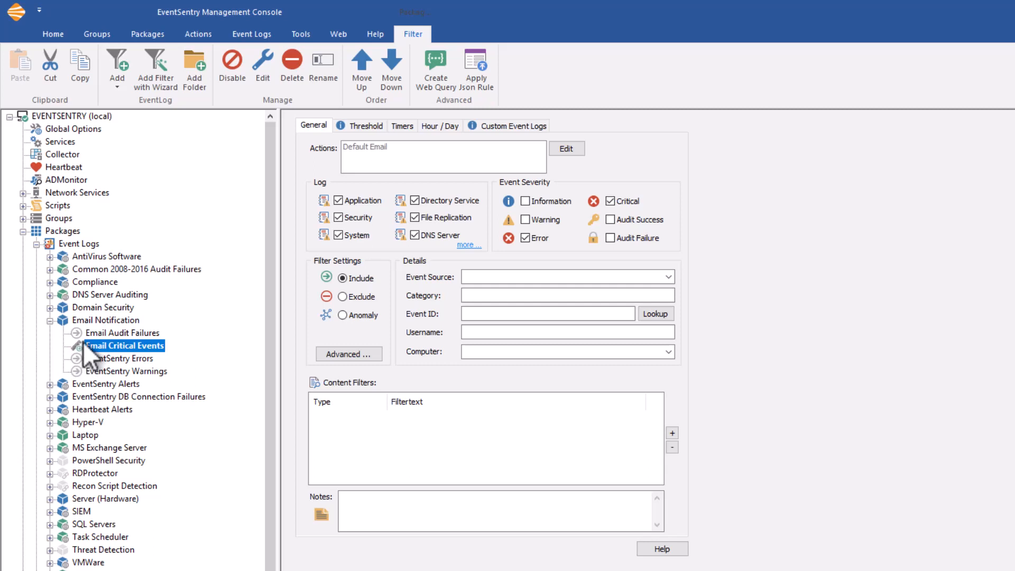
Step: Enable the Email Audit Failures filter, disable it again, and return to the Email Critical Events filter
{"action": "left_click", "coordinate": [95, 332]}
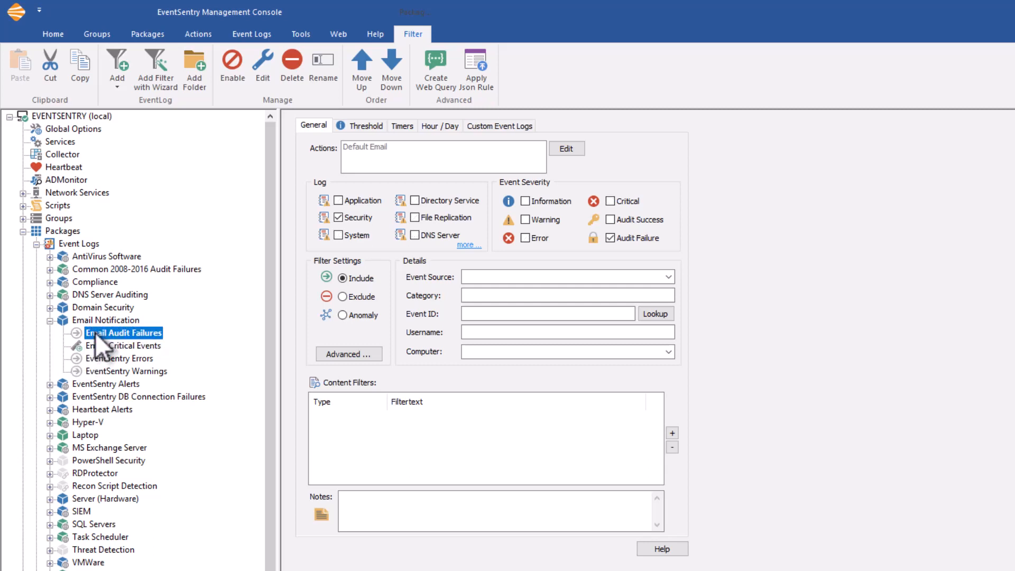
{"action": "left_click", "coordinate": [232, 67]}
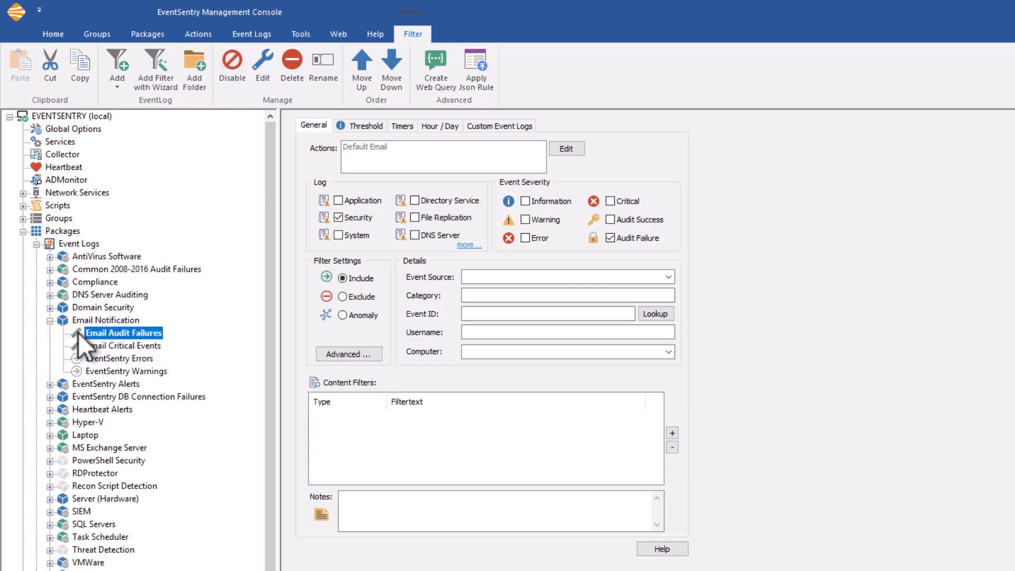
{"action": "left_click", "coordinate": [232, 84]}
{"action": "left_click", "coordinate": [101, 346]}
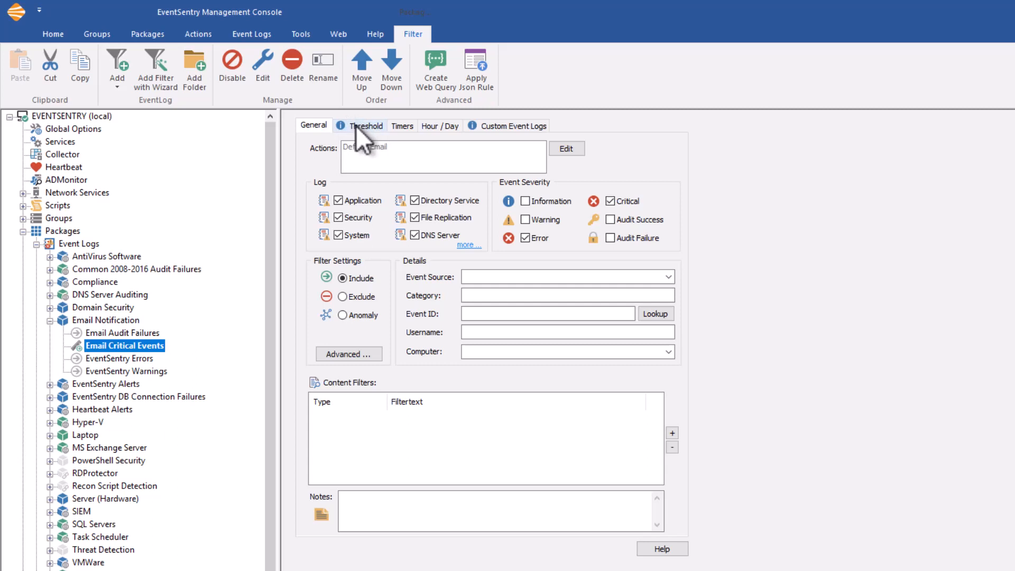
Step: Review the Email Critical Events filter's custom event logs, threshold, timers and hour/day schedule settings
{"action": "left_click", "coordinate": [511, 126]}
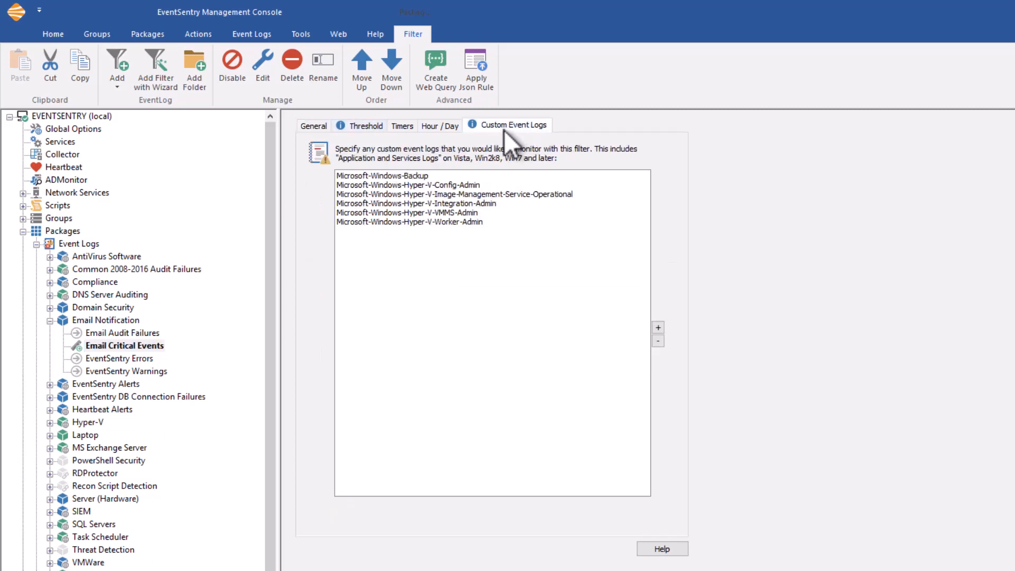
{"action": "left_click", "coordinate": [353, 125]}
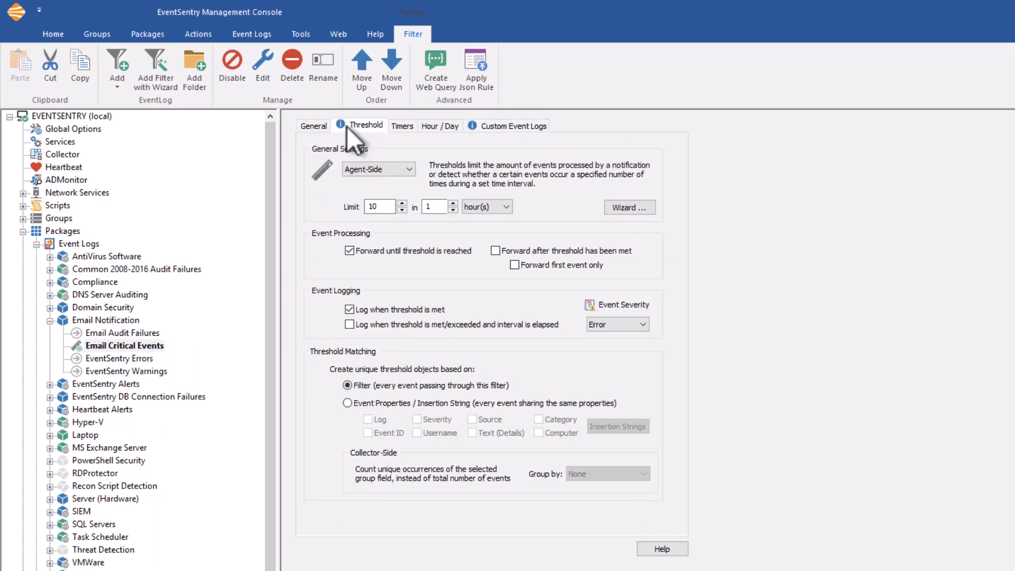
{"action": "left_click", "coordinate": [404, 124]}
{"action": "left_click", "coordinate": [434, 125]}
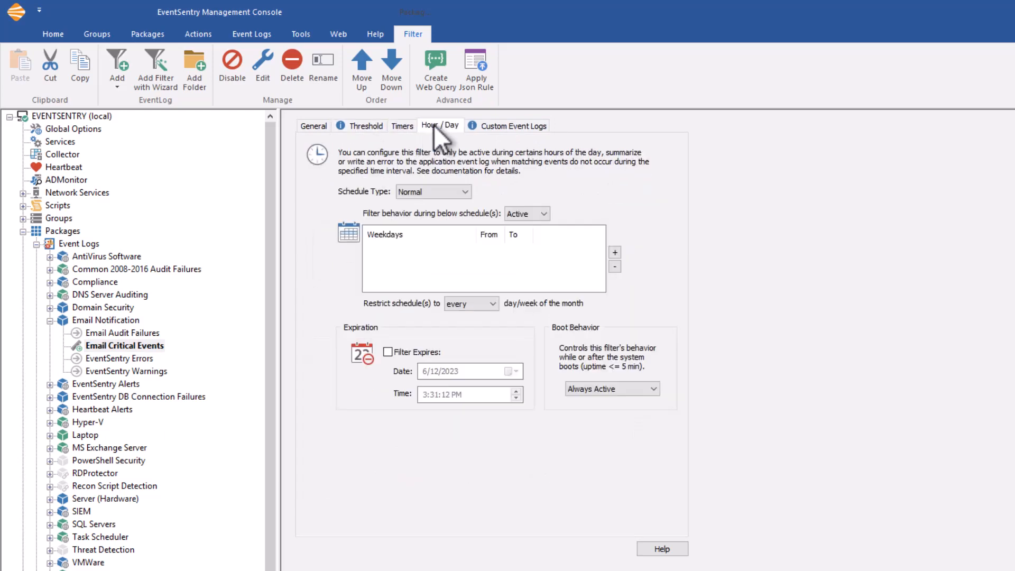
{"action": "left_click", "coordinate": [399, 127]}
{"action": "left_click", "coordinate": [370, 126]}
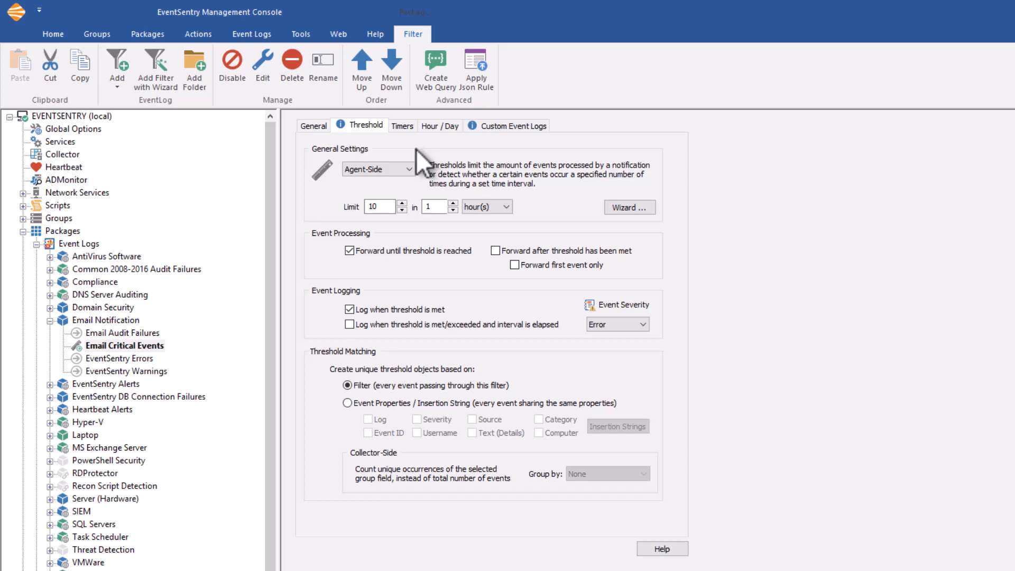
Step: Set the filter's threshold type to No Threshold and switch it back to Agent-Side
{"action": "left_click", "coordinate": [403, 170]}
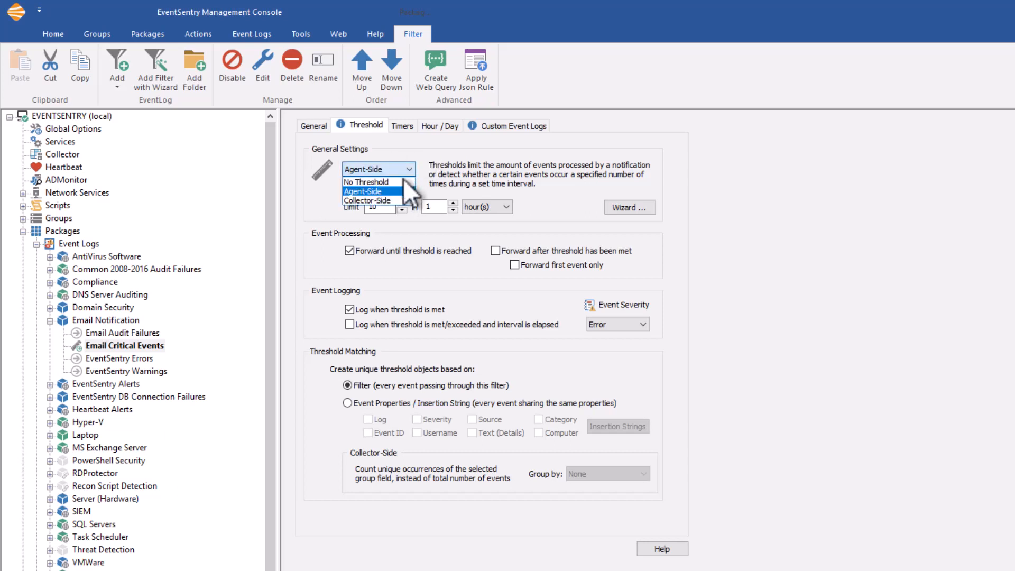
{"action": "left_click", "coordinate": [402, 182]}
{"action": "left_click", "coordinate": [403, 169]}
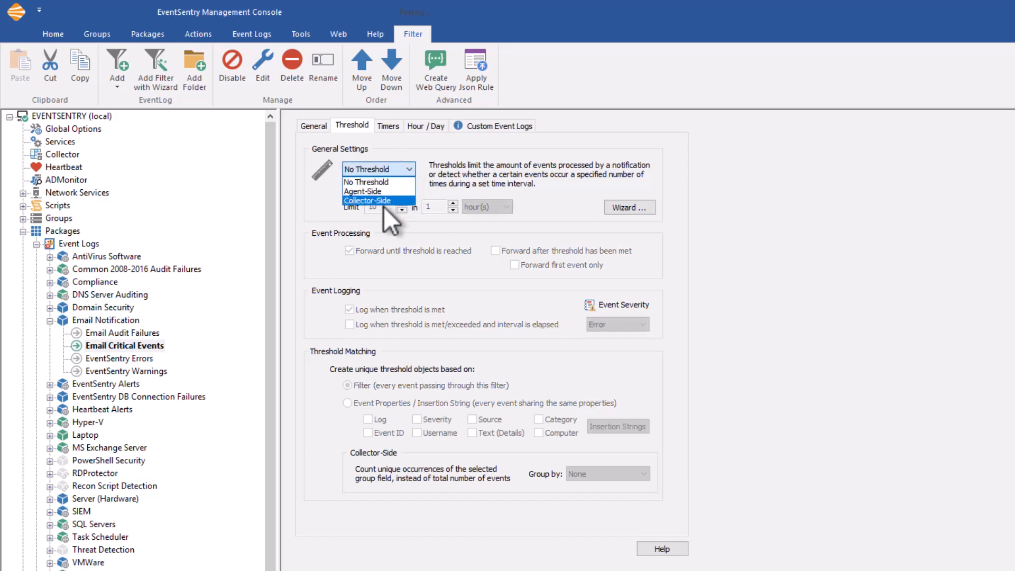
{"action": "left_click", "coordinate": [385, 191]}
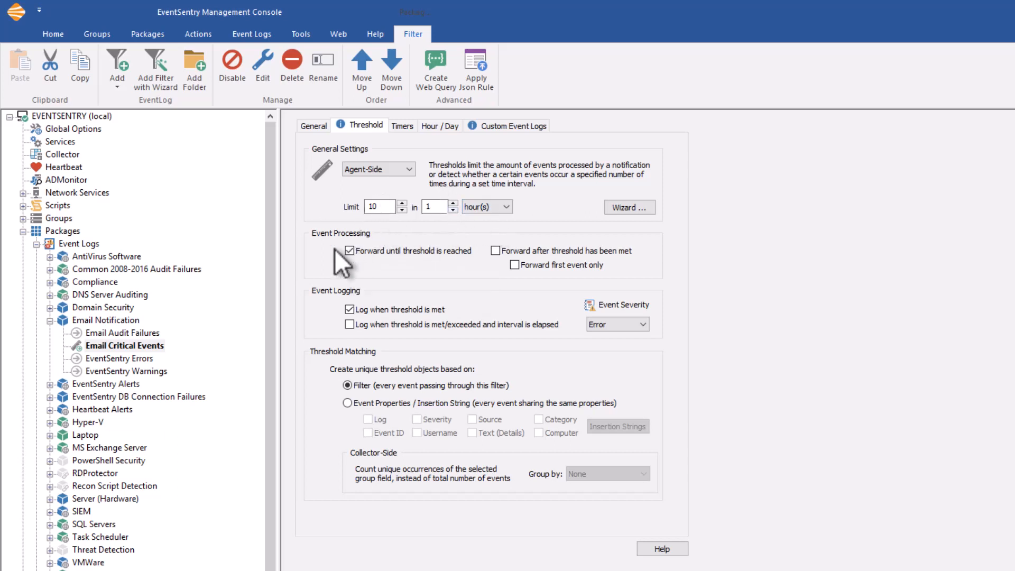
Step: Try forwarding only the first event after the threshold has been met, and restore forwarding until the threshold is reached
{"action": "left_click", "coordinate": [495, 250]}
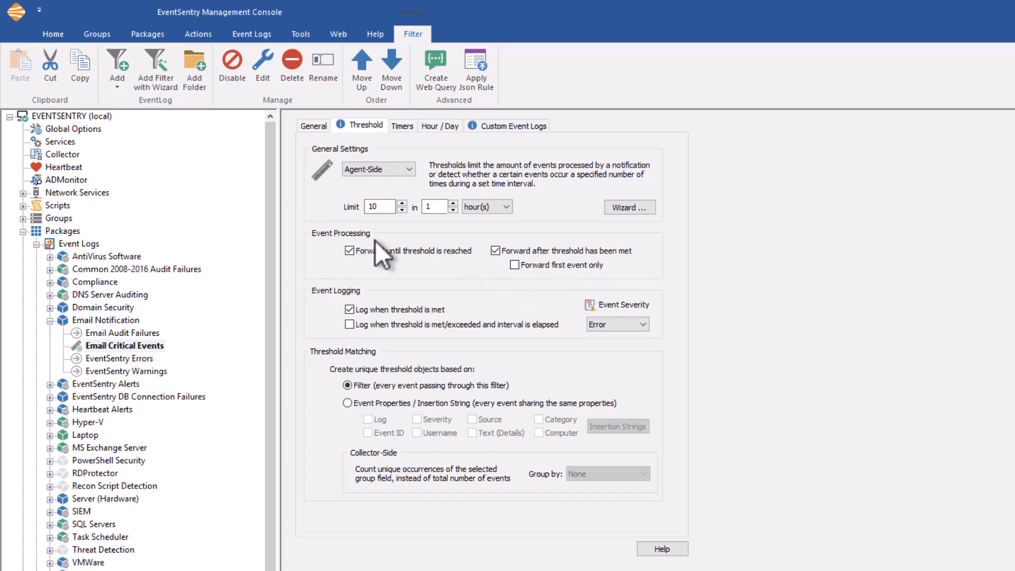
{"action": "left_click", "coordinate": [350, 251]}
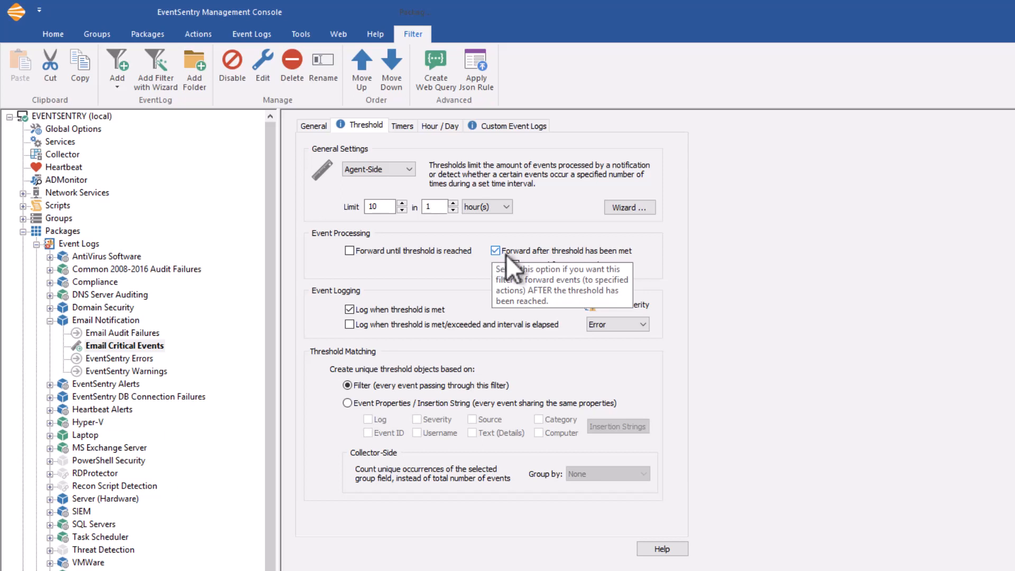
{"action": "left_click", "coordinate": [516, 266]}
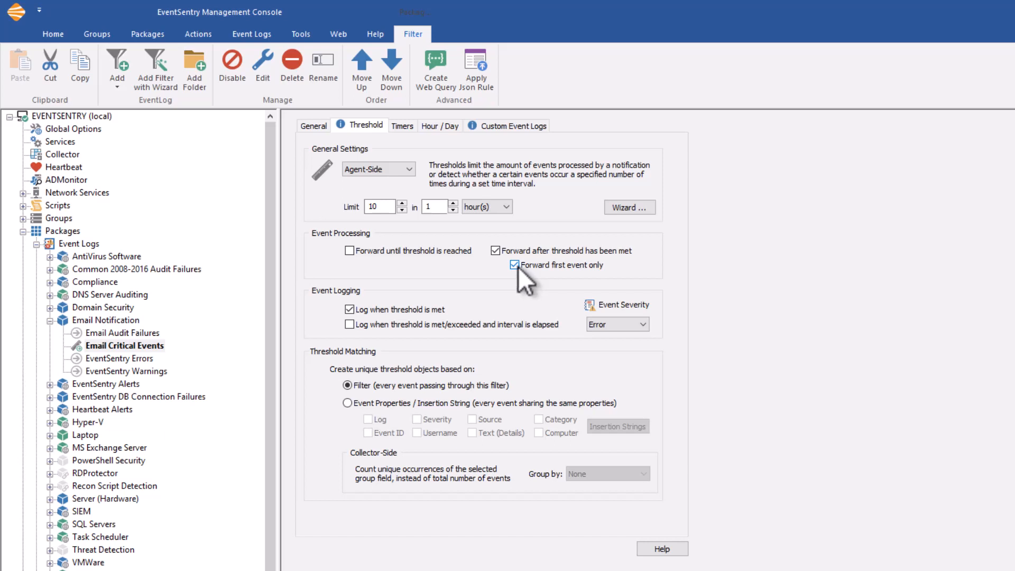
{"action": "left_click", "coordinate": [498, 252]}
{"action": "left_click", "coordinate": [349, 252]}
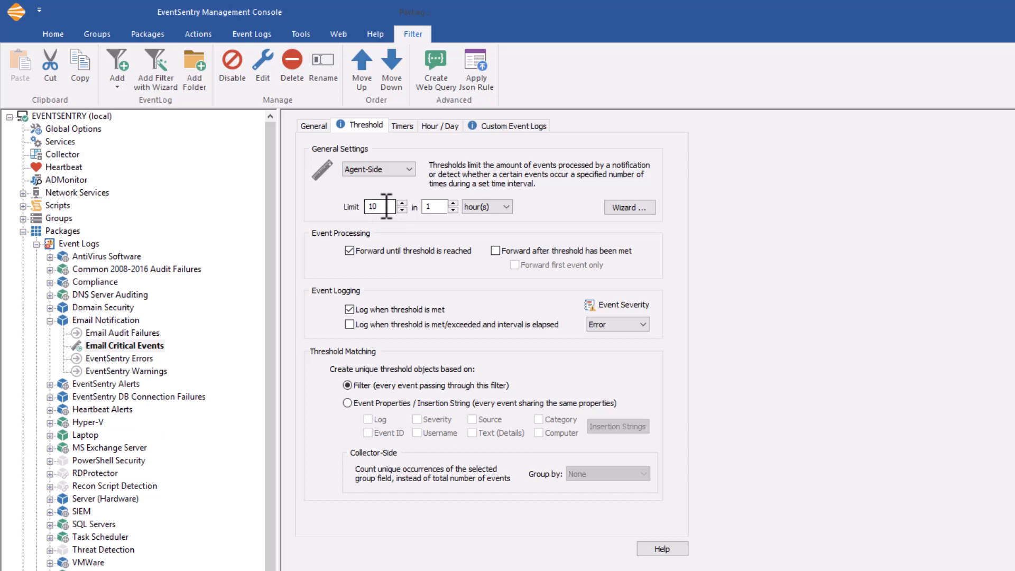
Step: Turn off logging when the threshold is met and enable logging when it is met/exceeded and the interval is elapsed
{"action": "left_click", "coordinate": [349, 309]}
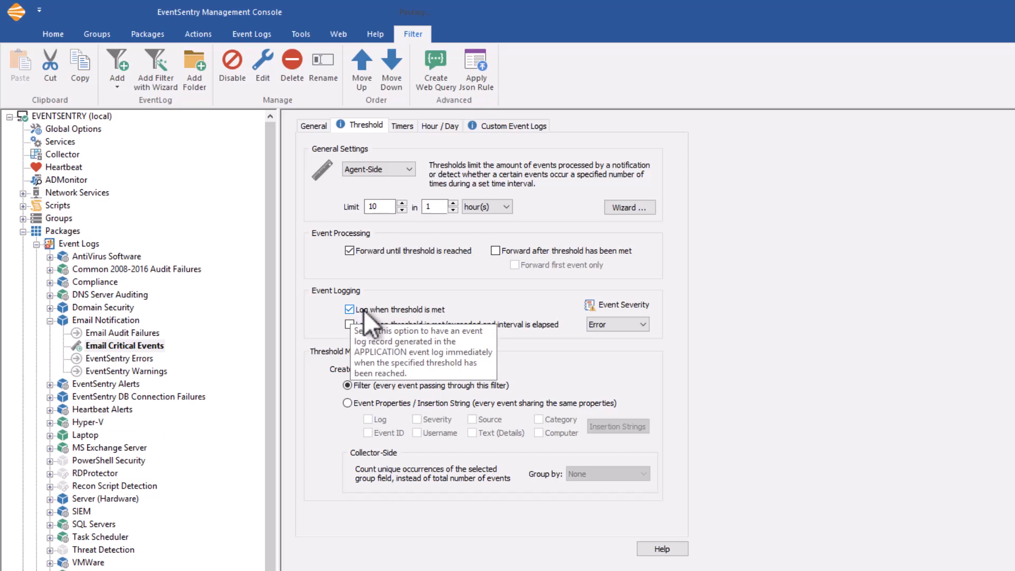
{"action": "left_click", "coordinate": [349, 323]}
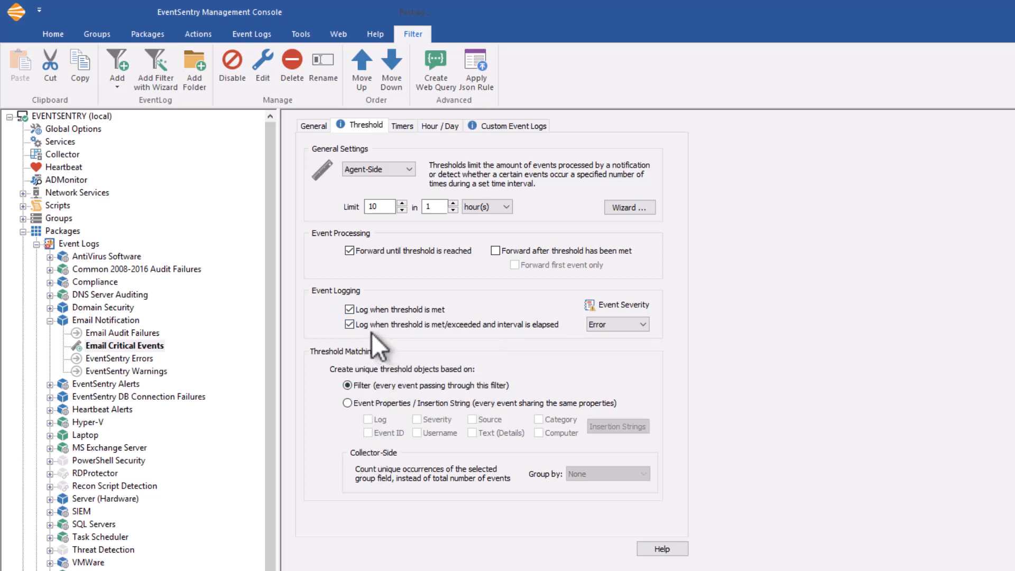
{"action": "mouse_move", "coordinate": [365, 326]}
{"action": "left_click", "coordinate": [351, 309]}
{"action": "left_click", "coordinate": [441, 206]}
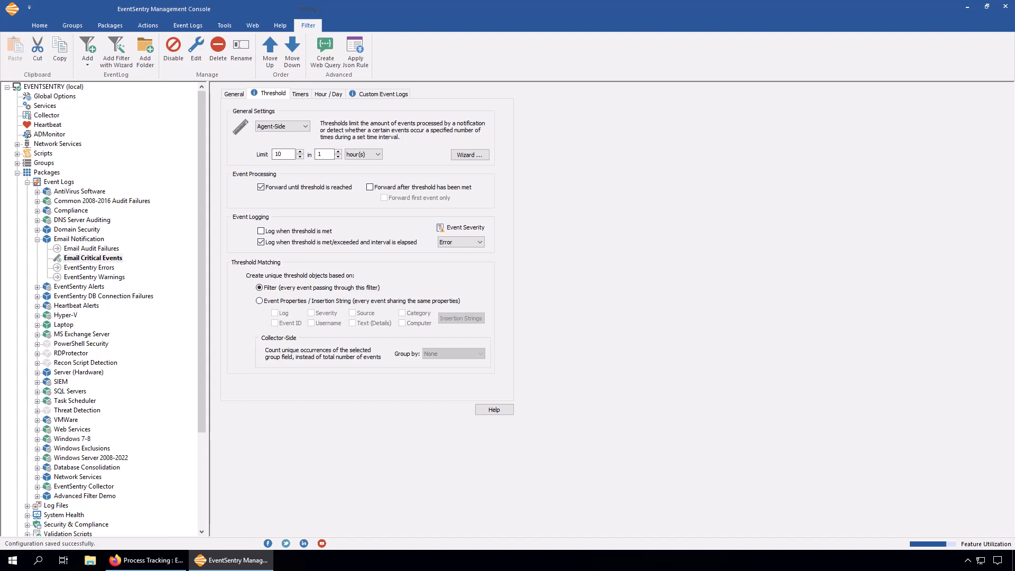
Step: Try threshold matching by Event Properties, restore matching by Filter, and review the filter's general log and severity settings
{"action": "left_click", "coordinate": [259, 301]}
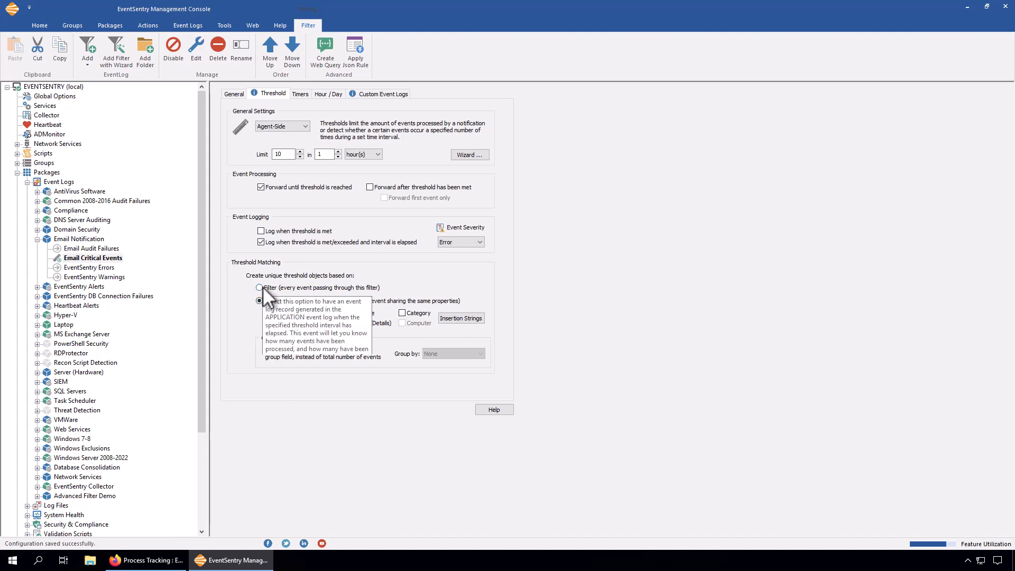
{"action": "left_click", "coordinate": [259, 287]}
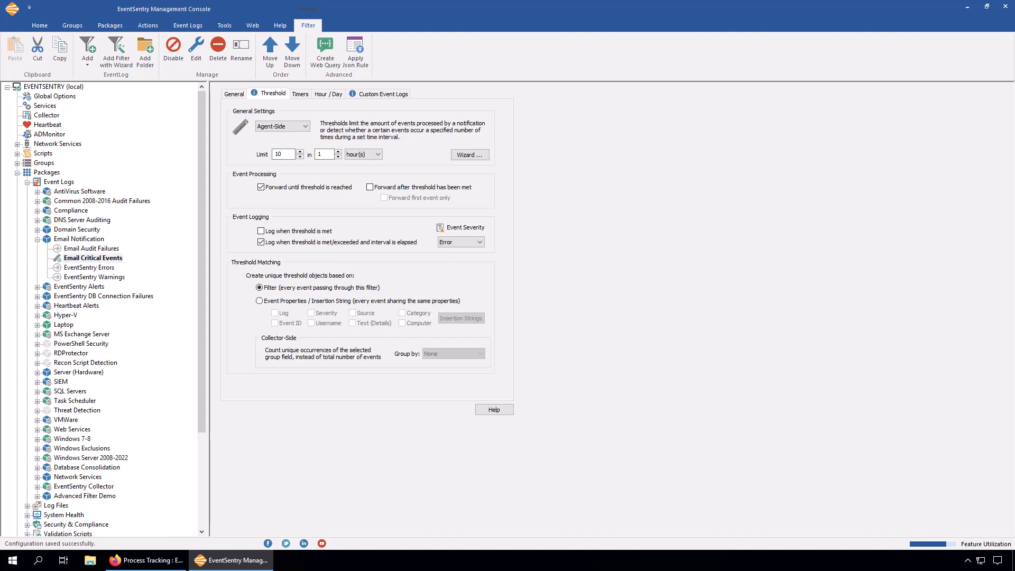
{"action": "left_click", "coordinate": [240, 93]}
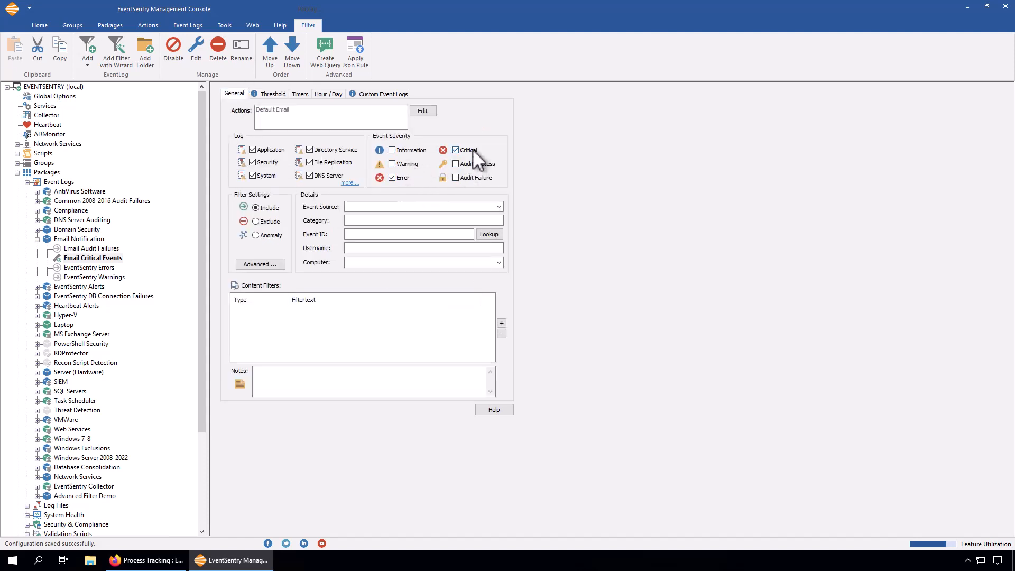
{"action": "left_click", "coordinate": [270, 94]}
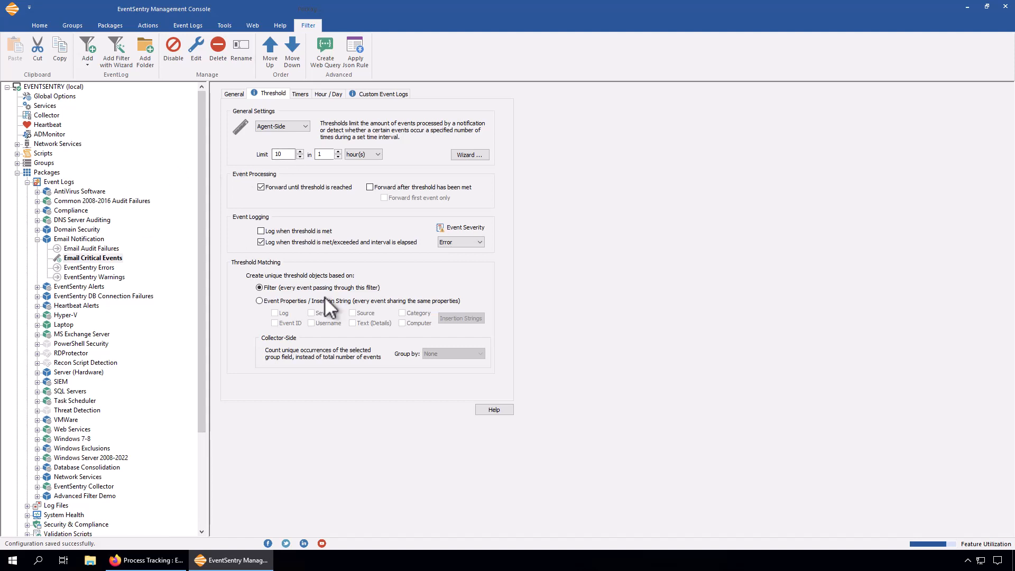
Step: Base threshold matching on the Log and Severity event properties, and add Warning to the filter's event severities
{"action": "left_click", "coordinate": [259, 300]}
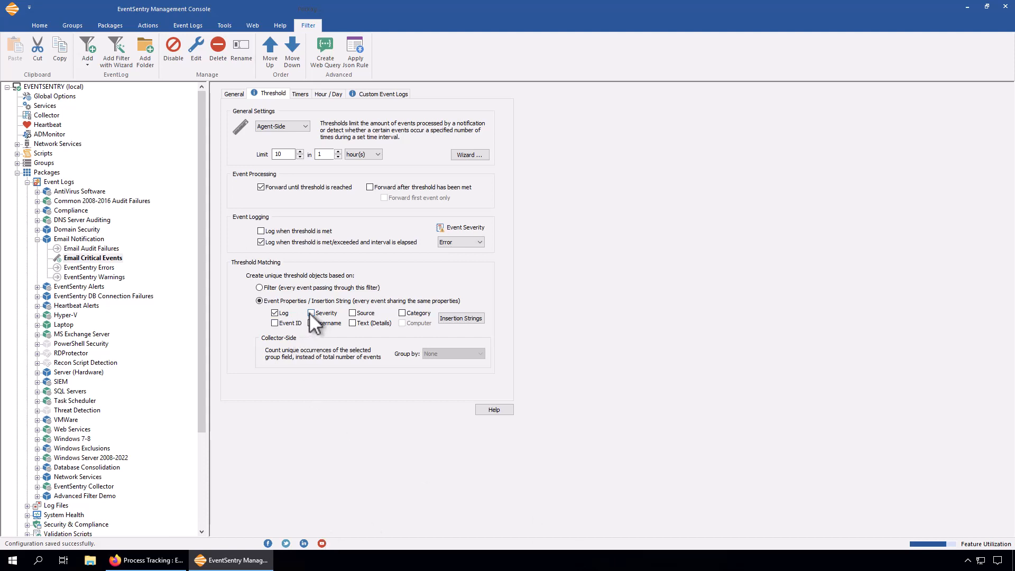
{"action": "left_click", "coordinate": [233, 93]}
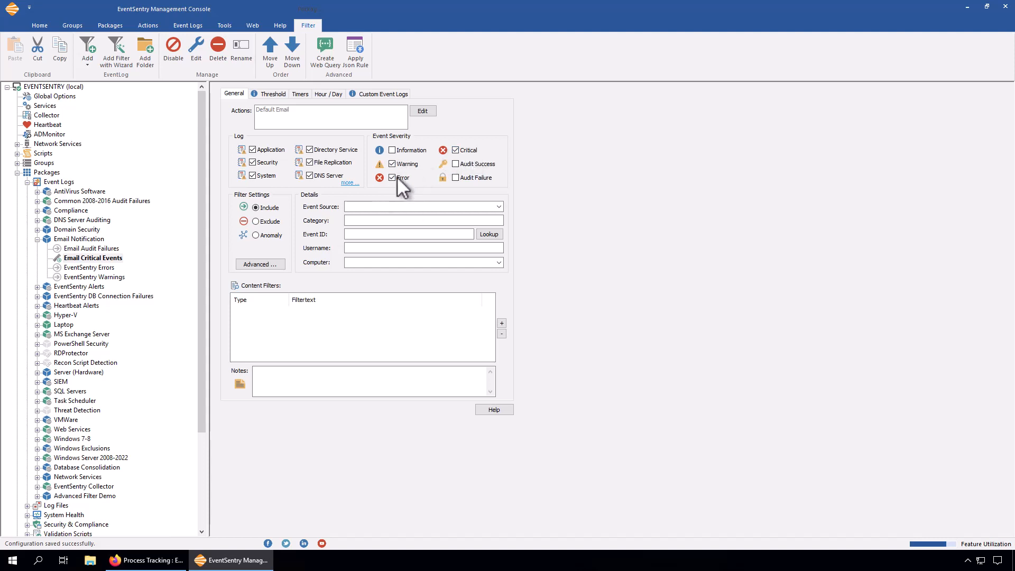
{"action": "left_click", "coordinate": [279, 94]}
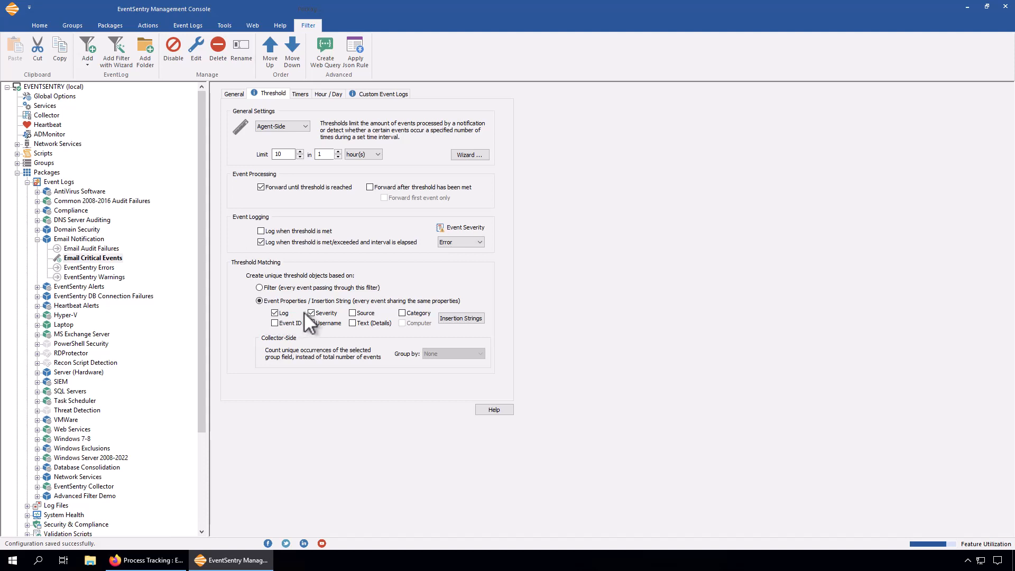
Step: Open the insertion string match settings for the threshold
{"action": "left_click", "coordinate": [468, 318]}
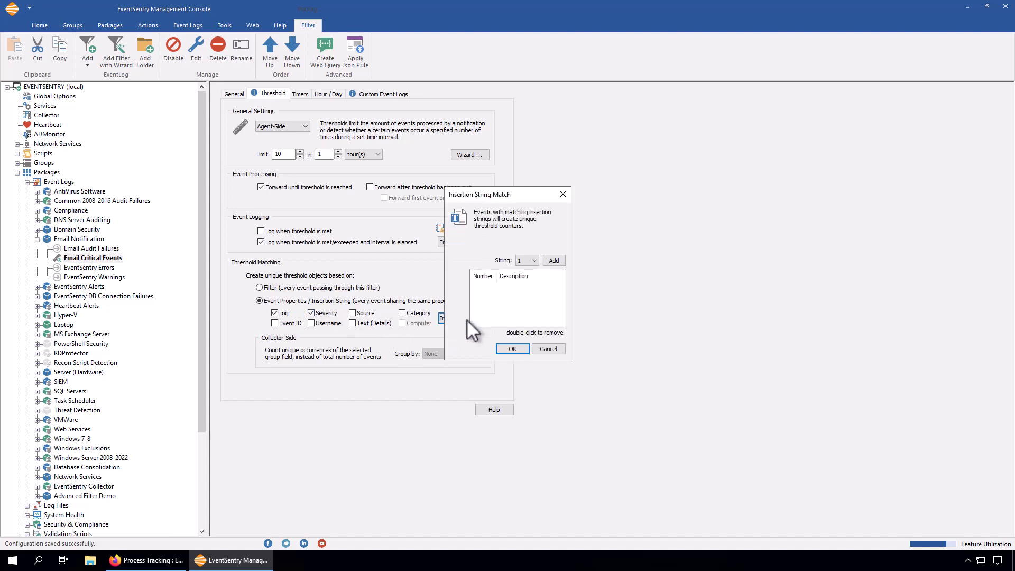